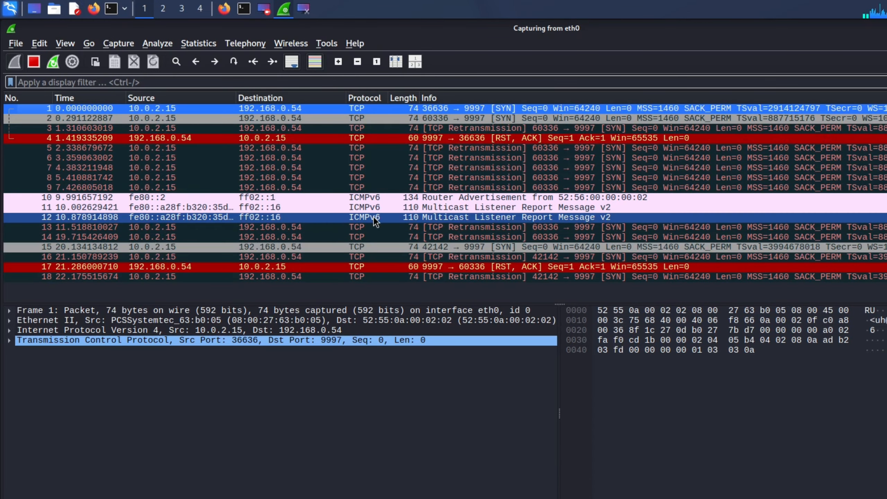
Step: Check the tryhackme.com page in Firefox and return to the running Wireshark capture
left_click(224, 9)
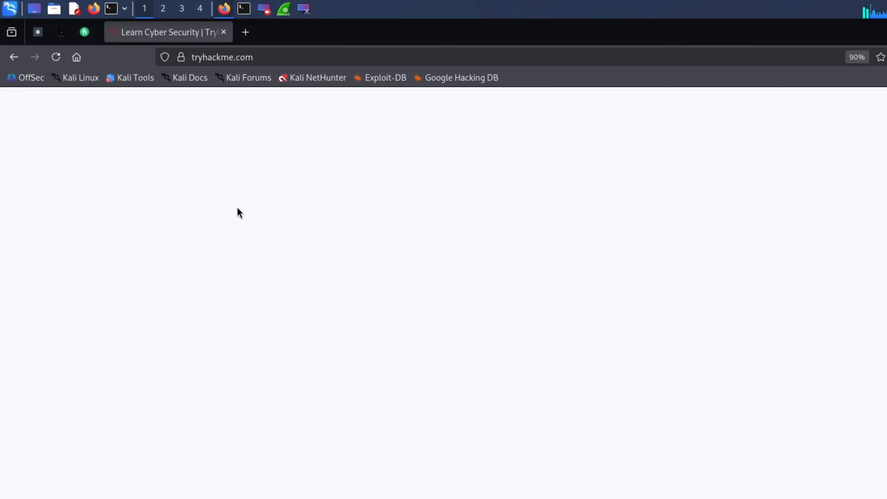
left_click(283, 8)
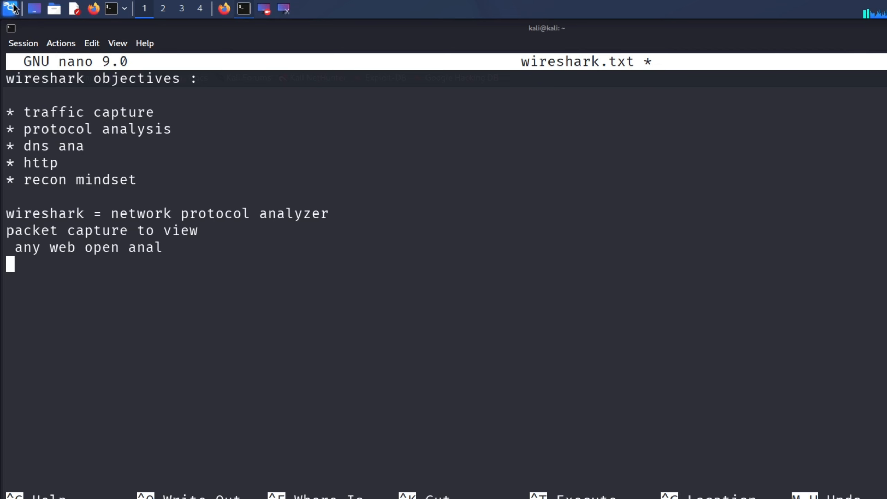
Step: Launch Wireshark from the Kali applications
left_click(9, 8)
left_click(51, 71)
left_click(184, 79)
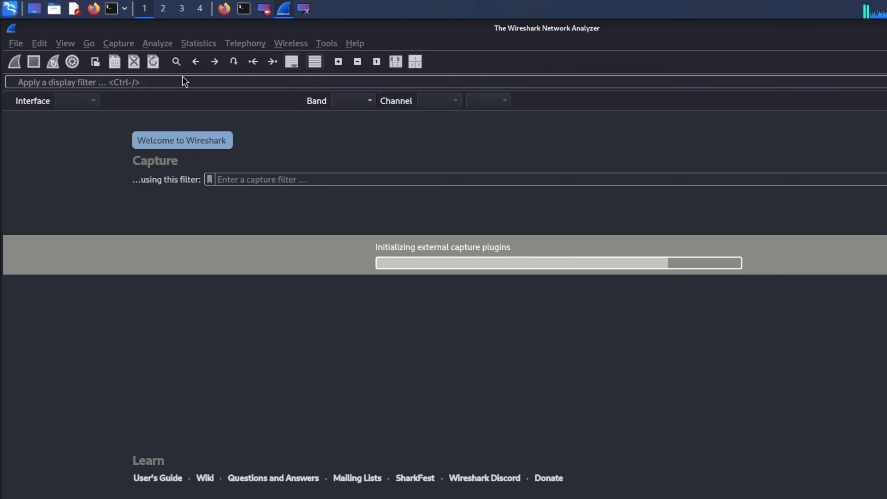
left_click(747, 224)
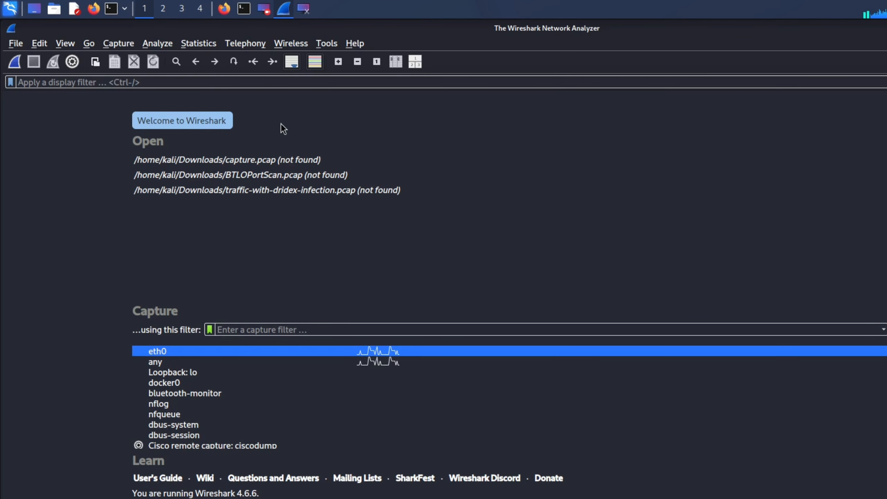
Step: Try entering dns, tcp, udp and http one after another as display filters, clearing each without applying it
left_click(242, 84)
type("dns")
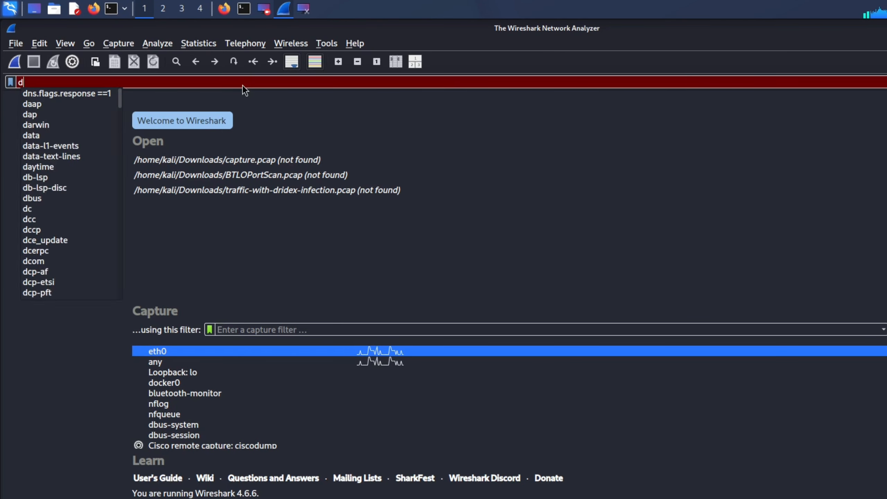
key("BackSpace")
key("BackSpace")
key("BackSpace")
type("tcp")
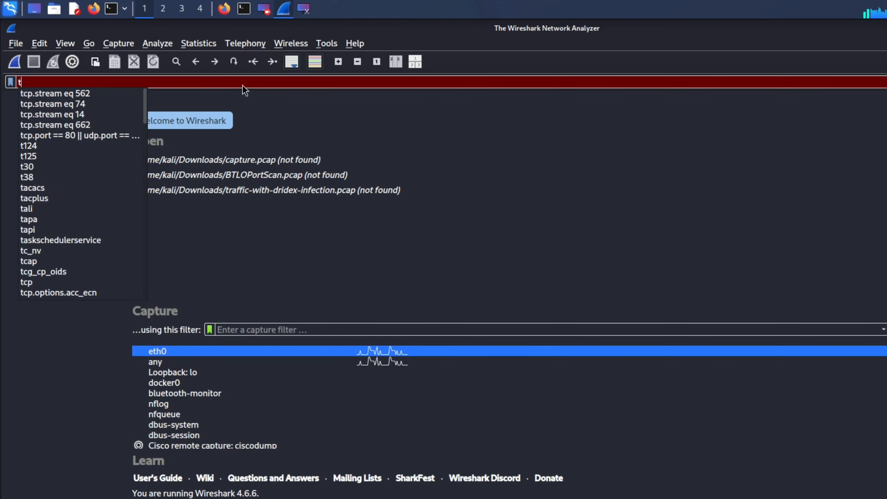
key("BackSpace")
key("BackSpace")
key("BackSpace")
type("udp\\")
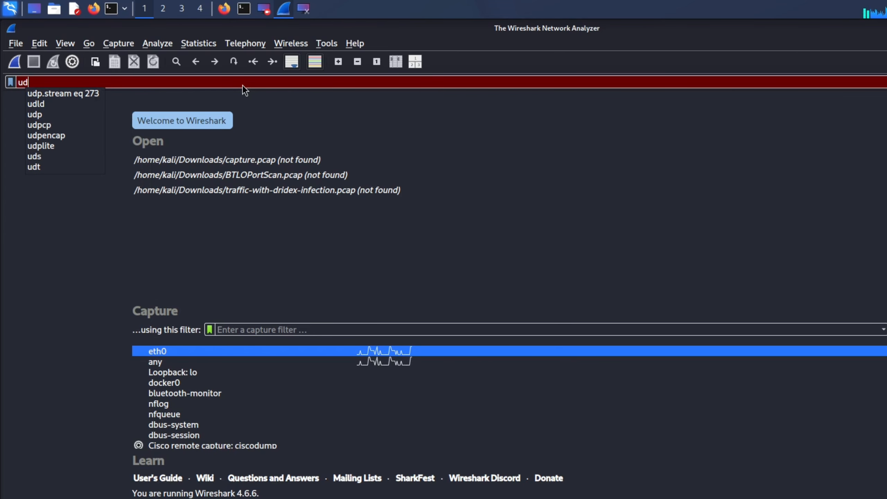
key("BackSpace")
key("BackSpace")
key("BackSpace")
key("BackSpace")
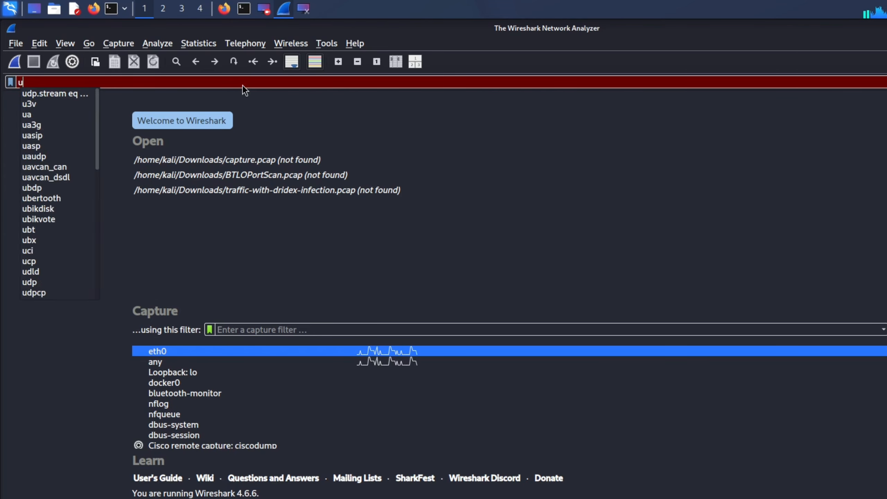
type("http")
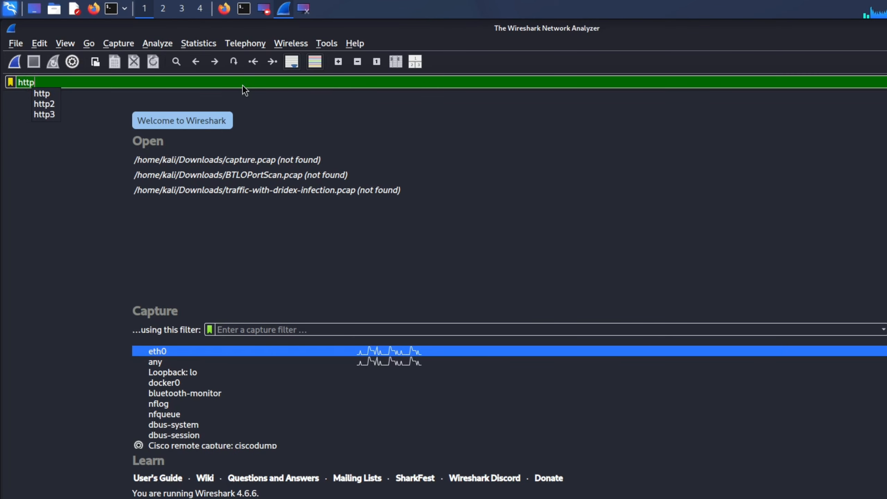
key("BackSpace")
key("BackSpace")
key("BackSpace")
key("BackSpace")
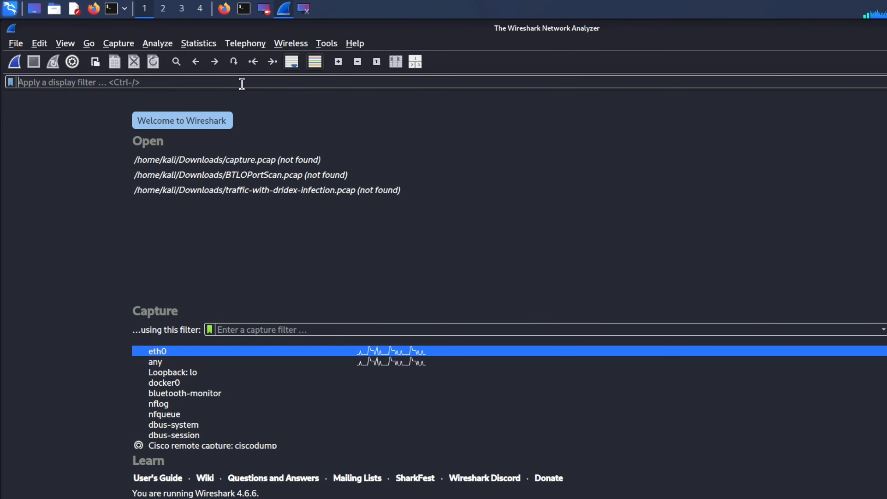
Step: Start a live capture on eth0 and examine the Transport Layer Security layer of packet 2 in its own window
double_click(263, 350)
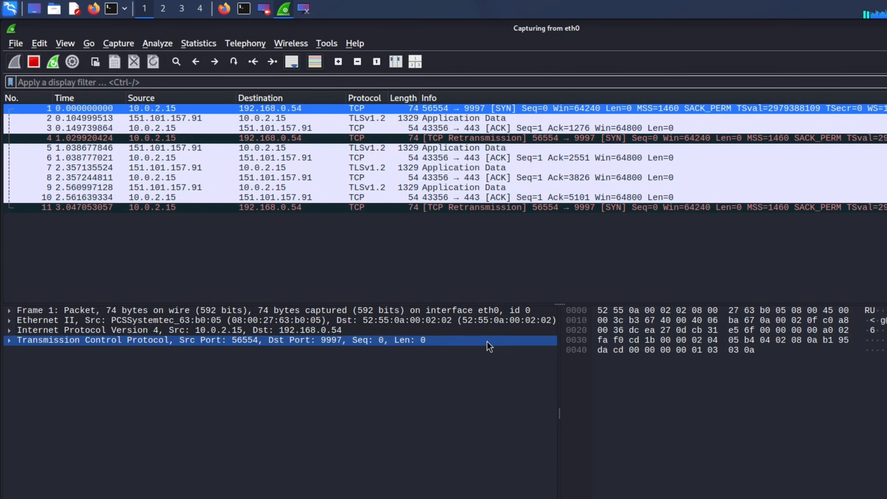
double_click(527, 121)
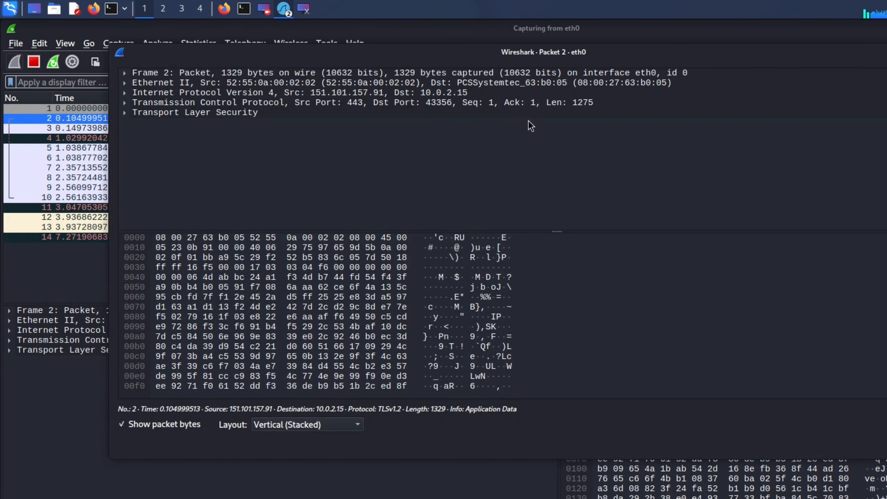
left_click(122, 114)
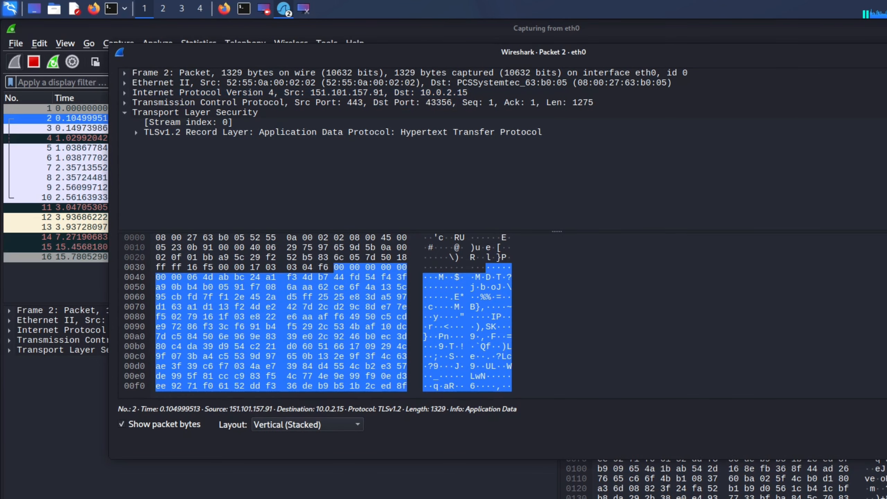
key("Escape")
Step: Look through the packets arriving in the live list and stop the capture
scroll(496, 128, "down", 2)
left_click(501, 110)
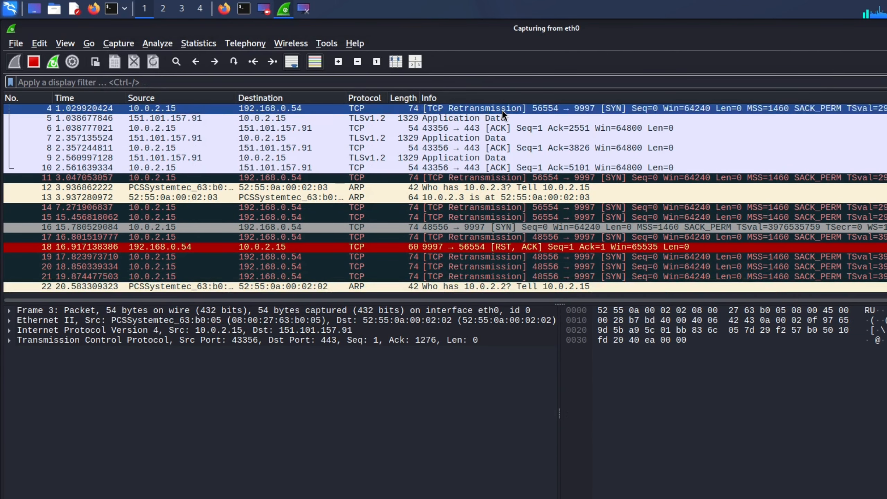
scroll(202, 131, "up", 1)
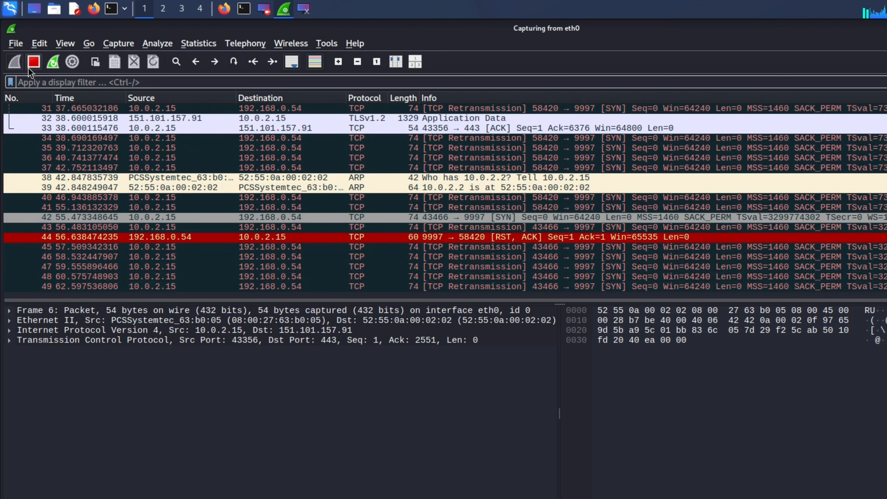
key("ctrl+e")
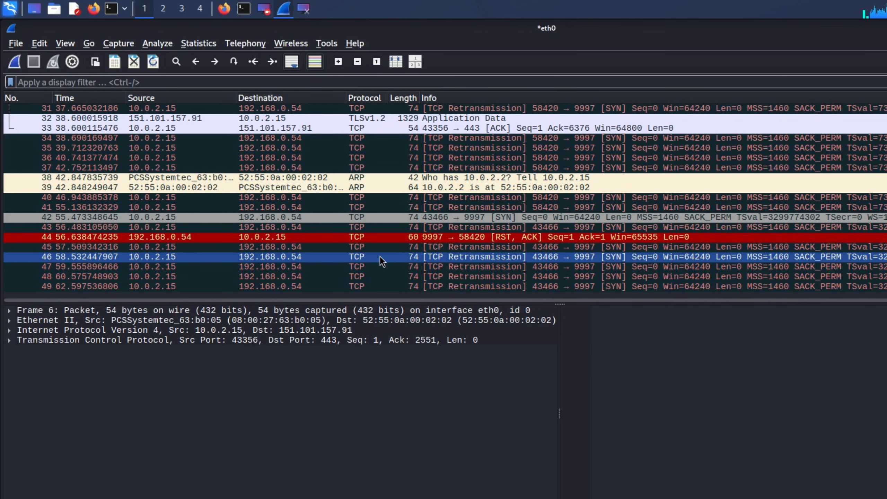
Step: Filter the captured packets with the display filter dns
left_click(271, 79)
type("dns")
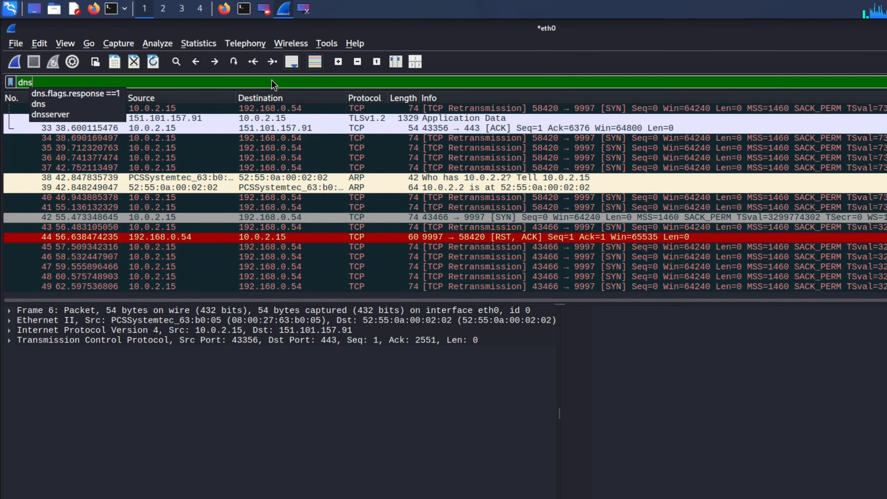
key("Return")
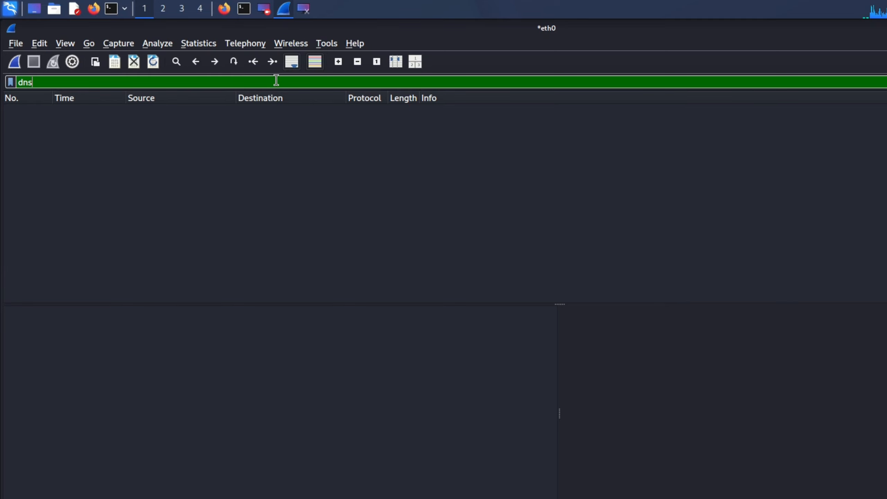
Step: Replace the display filter text with http
key("BackSpace")
key("BackSpace")
key("BackSpace")
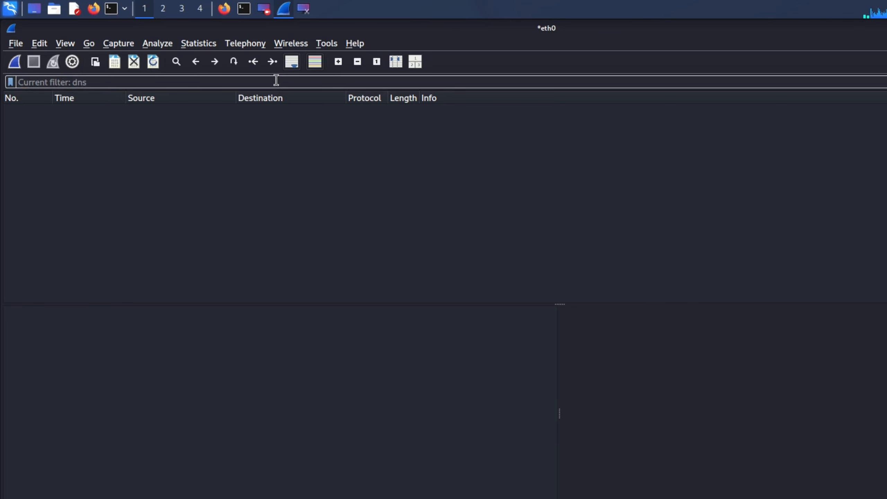
type("http")
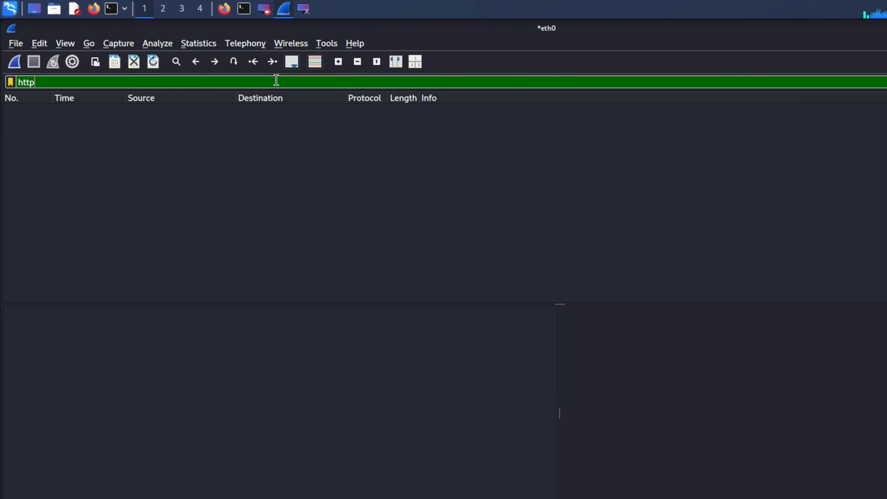
Step: Apply the display filter tls to the captured packets
key("BackSpace")
key("BackSpace")
key("BackSpace")
key("BackSpace")
type("tls")
key("Return")
Step: Open packet 5 in its own window and examine its expanded TLSv1.2 Record Layer
left_click(408, 147)
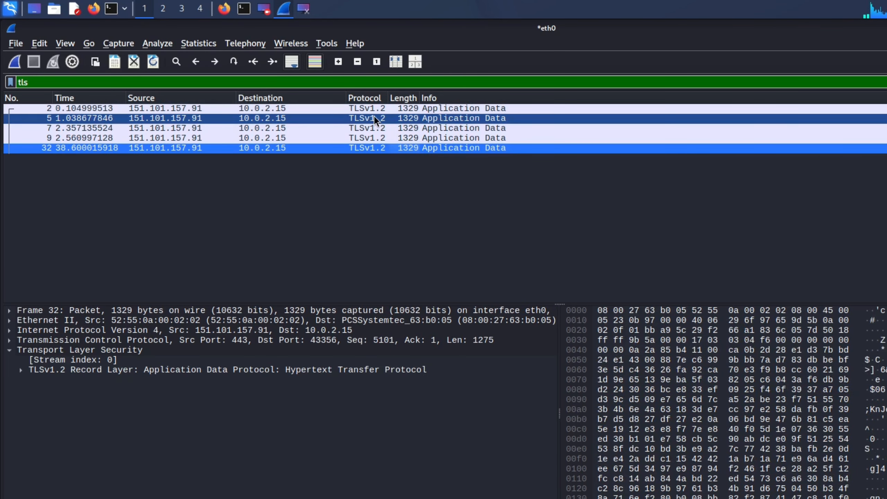
left_click(441, 127)
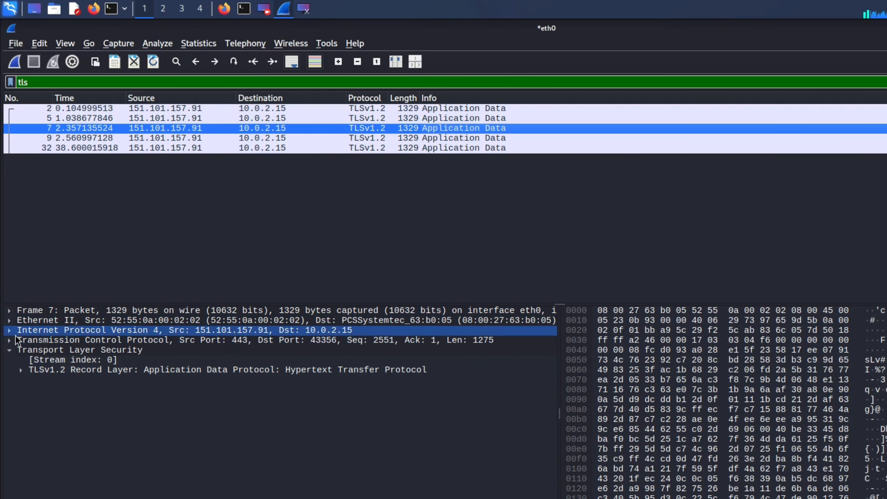
double_click(364, 121)
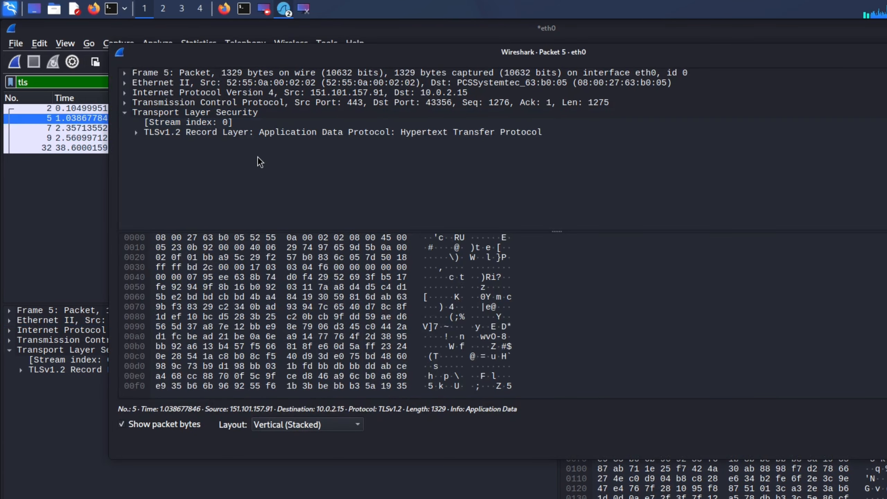
left_click(136, 133)
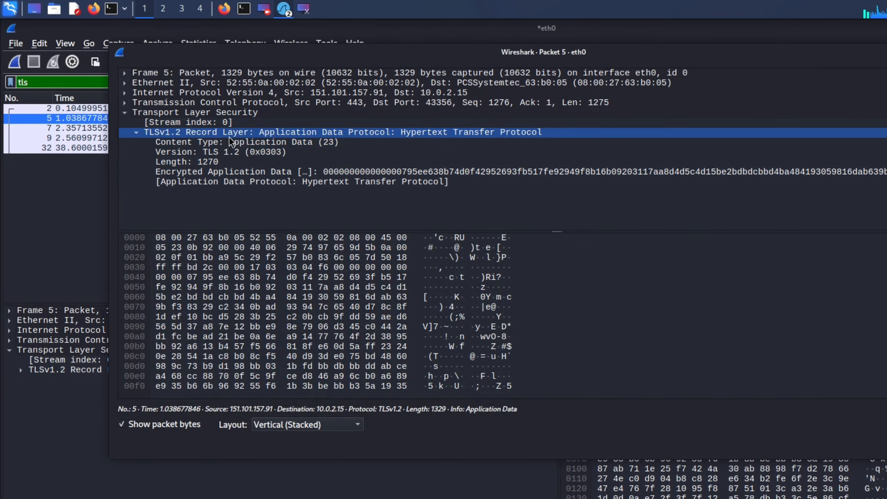
left_click(252, 133)
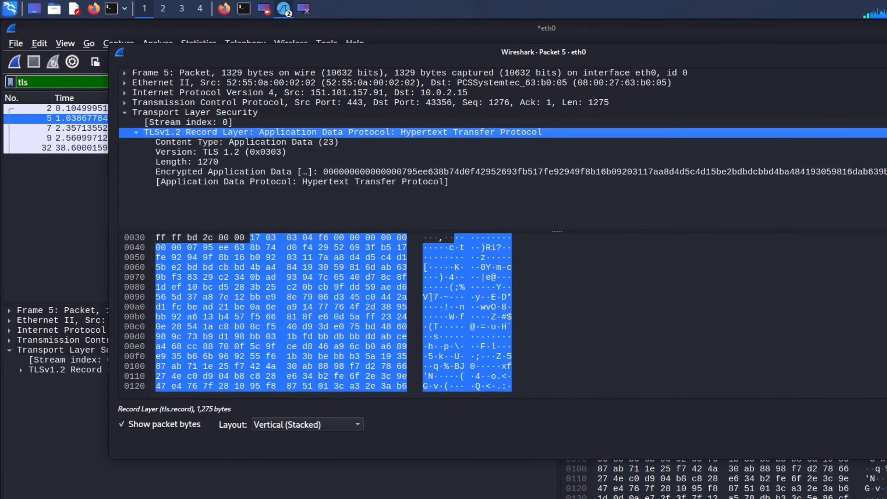
Step: Inspect the TLS details of packet 9 in a separate window and close it
left_click(539, 138)
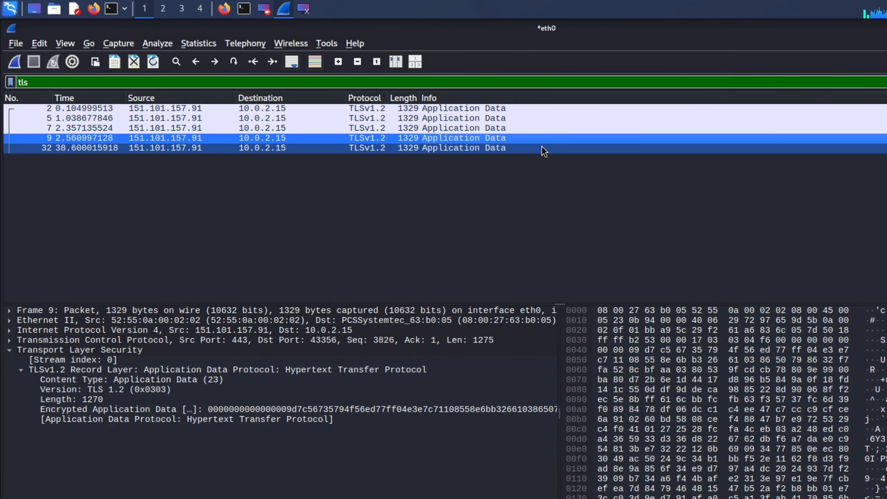
double_click(472, 140)
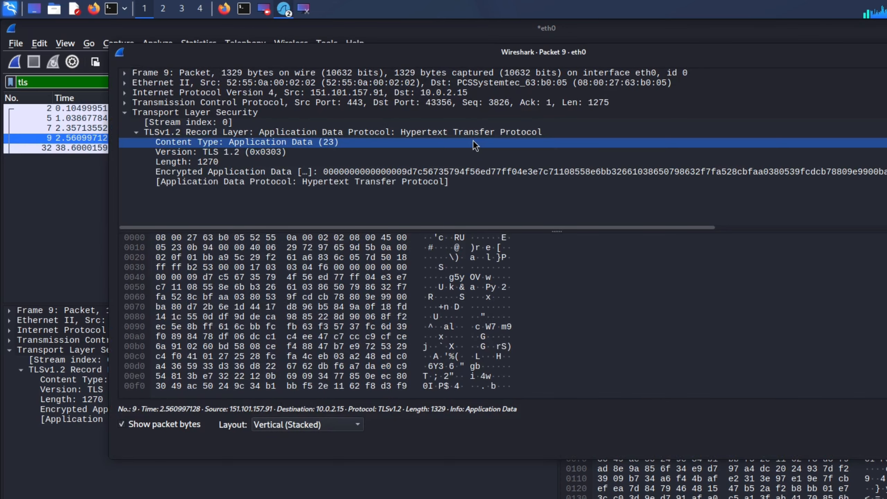
key("Escape")
Step: Follow the TCP stream of packet 32, review the conversation from its beginning and close the stream window
left_click(473, 149)
right_click(473, 147)
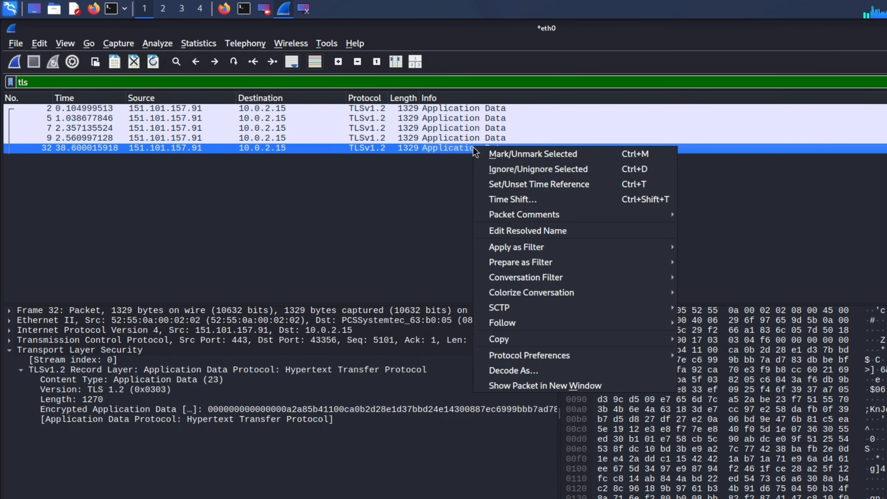
mouse_move(560, 322)
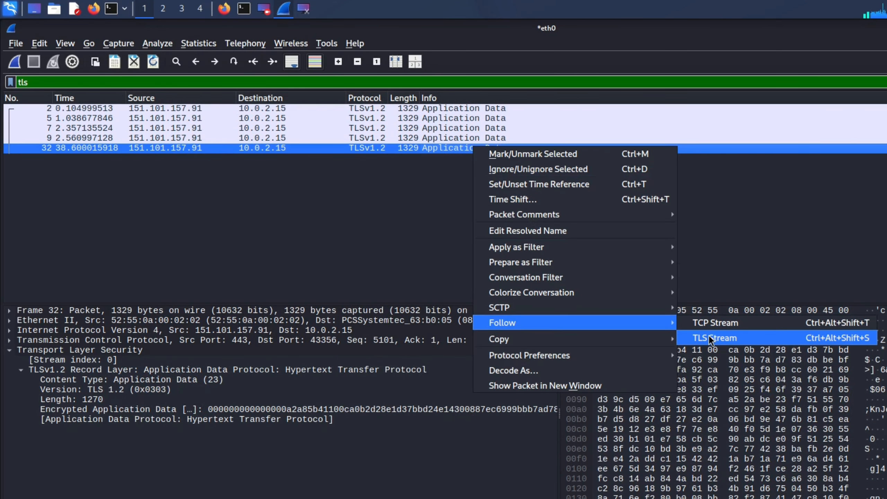
left_click(713, 325)
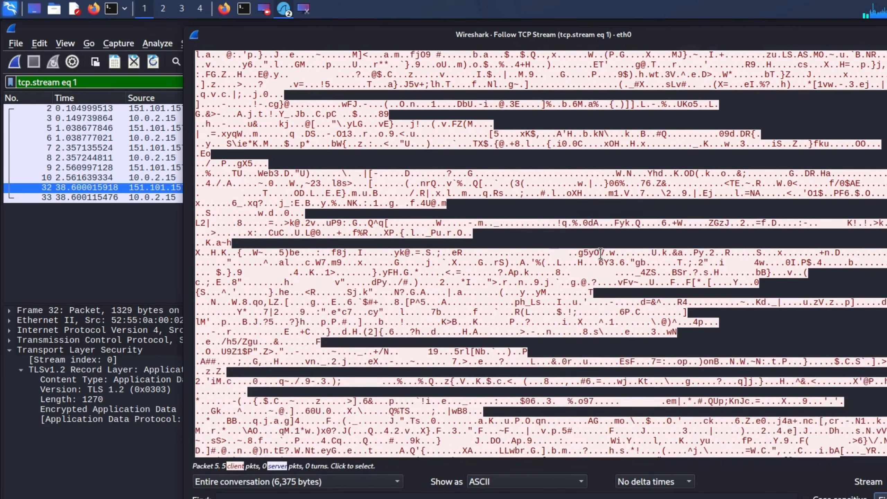
scroll(600, 252, "up", 8)
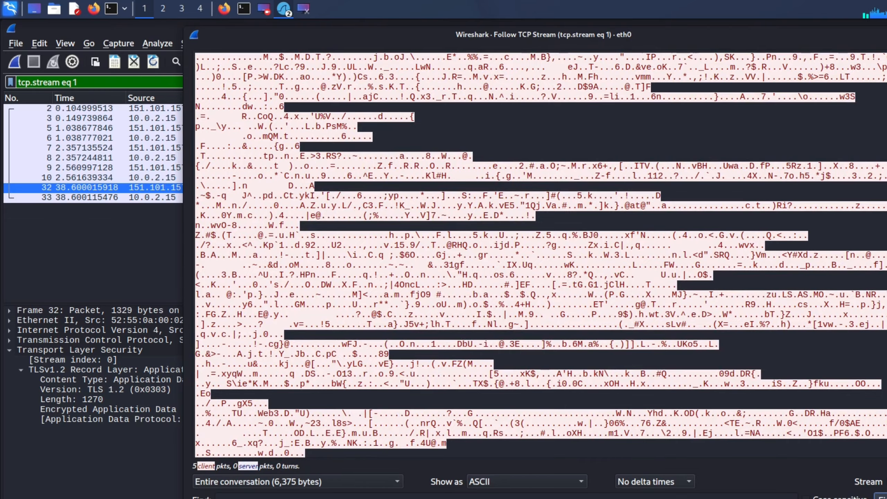
key("Escape")
Step: Follow the TLS stream of packet 32 and close the stream window
right_click(568, 185)
mouse_move(681, 362)
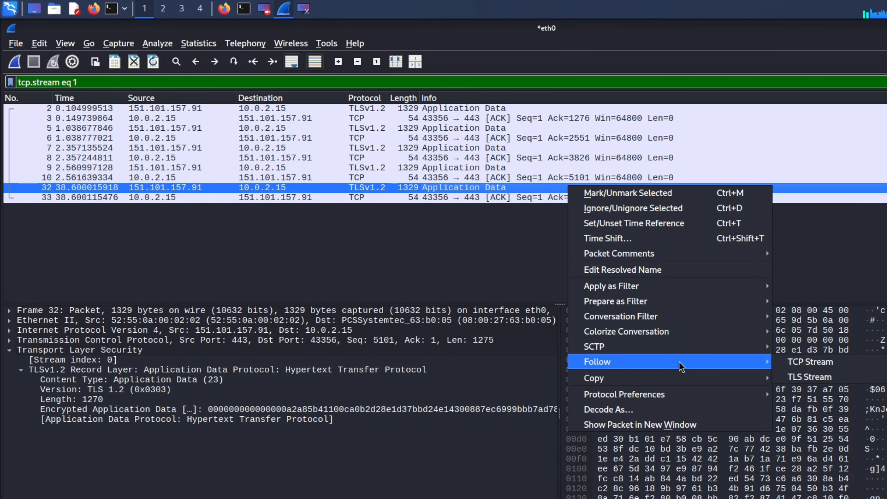
left_click(794, 382)
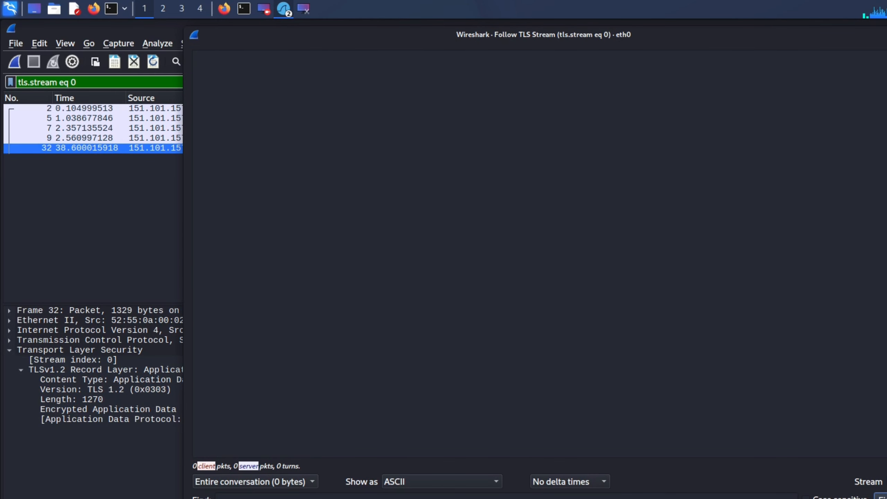
key("Escape")
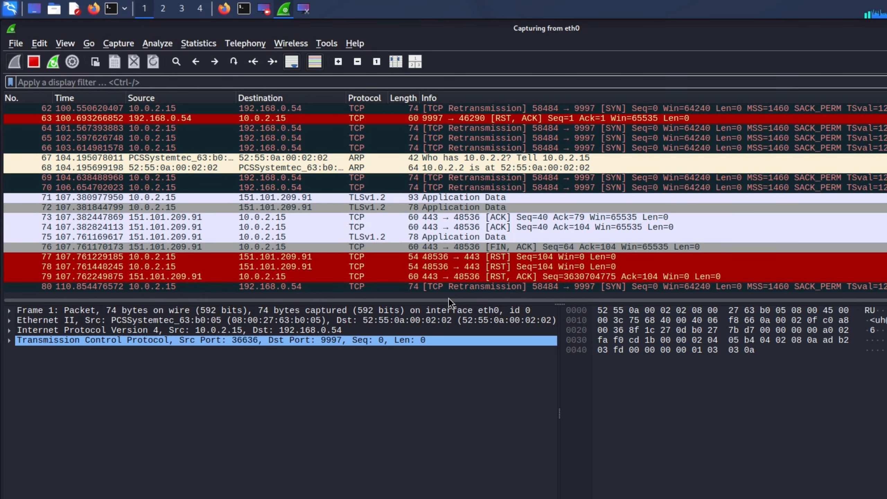
Step: Switch to the terminal where wireshark.txt is open in nano
left_click(244, 8)
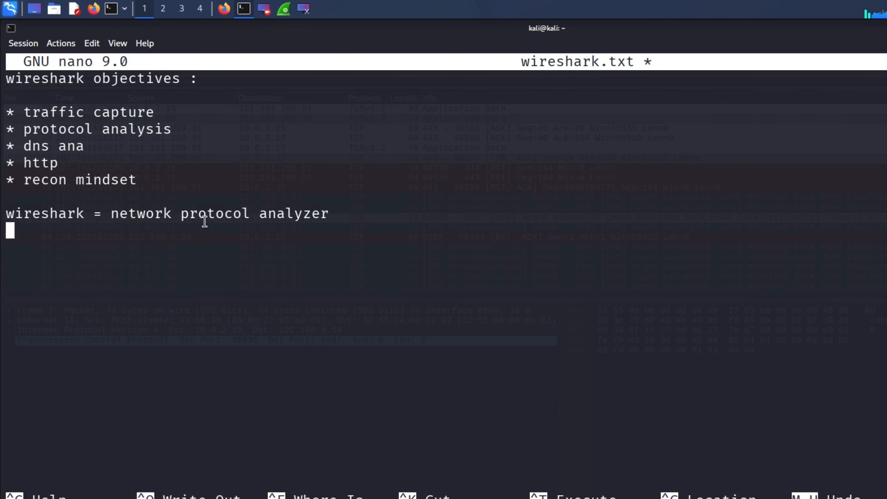
Step: Add the note lines "packet capture to view" and "any web open anal" below the network protocol analyzer definition
type("packet")
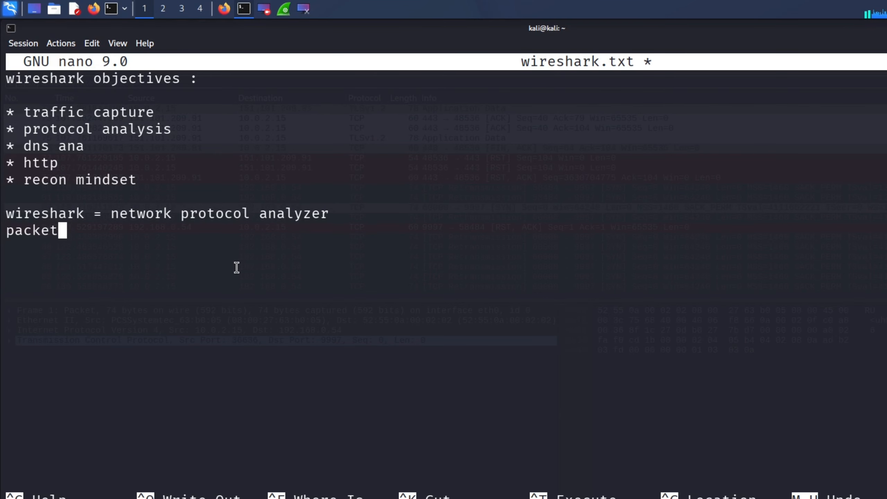
type(" ca")
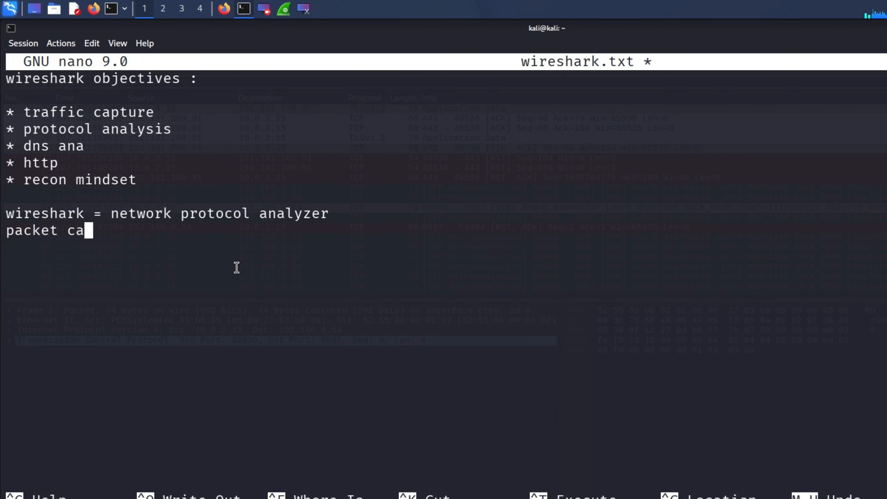
type("pture to view")
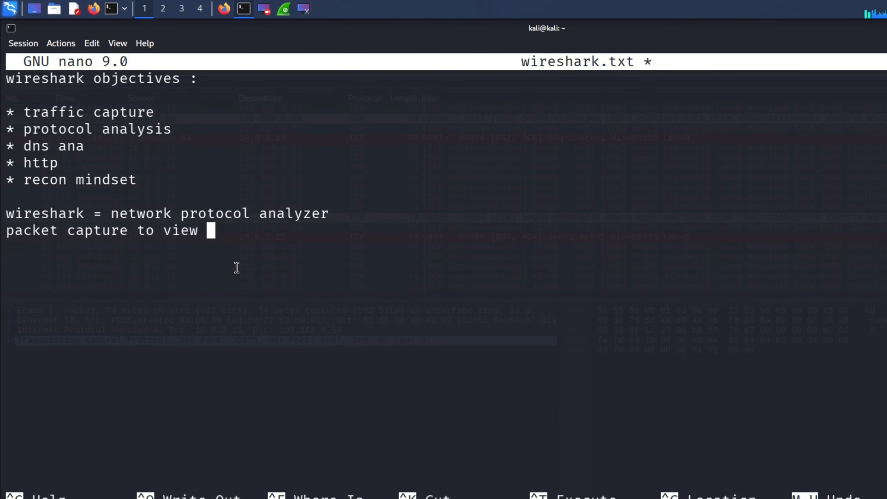
key("Return")
type("any we")
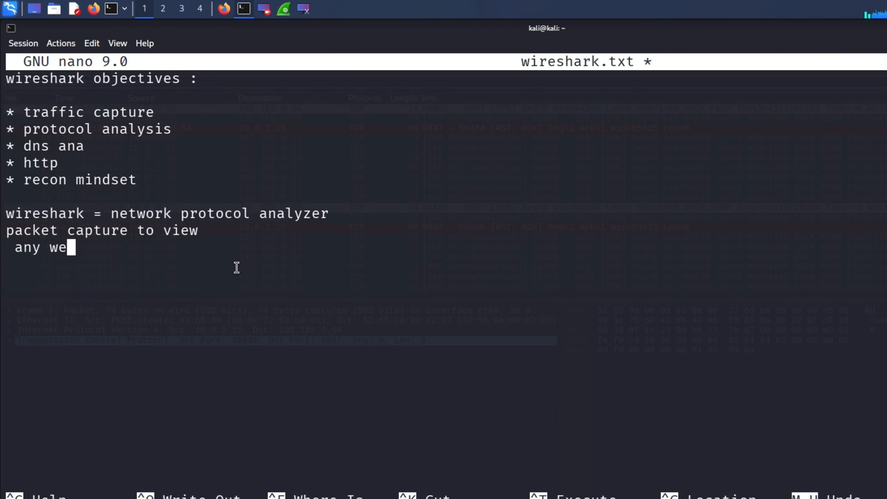
type("bi")
key("BackSpace")
type("open ana")
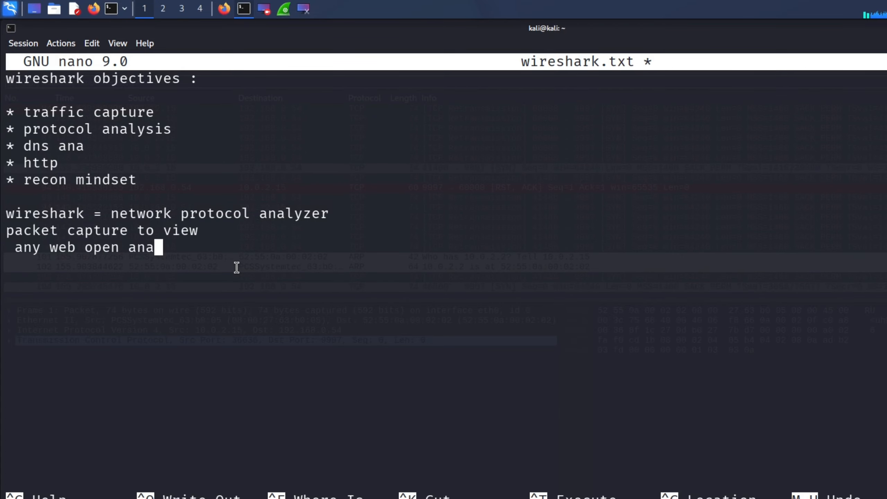
type("l")
key("Return")
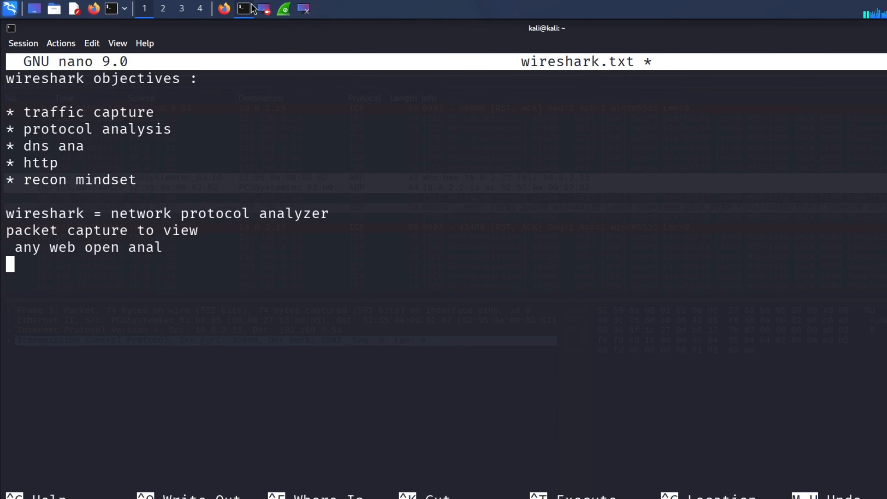
Step: Switch to the Wireshark window capturing from eth0, stop the running capture and quit it without saving the packets
left_click(284, 8)
scroll(347, 205, "up", 7)
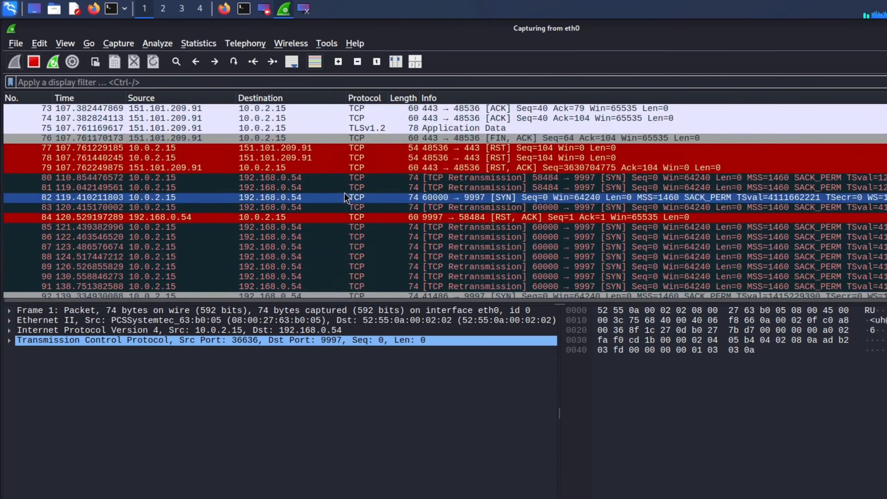
key("ctrl+q")
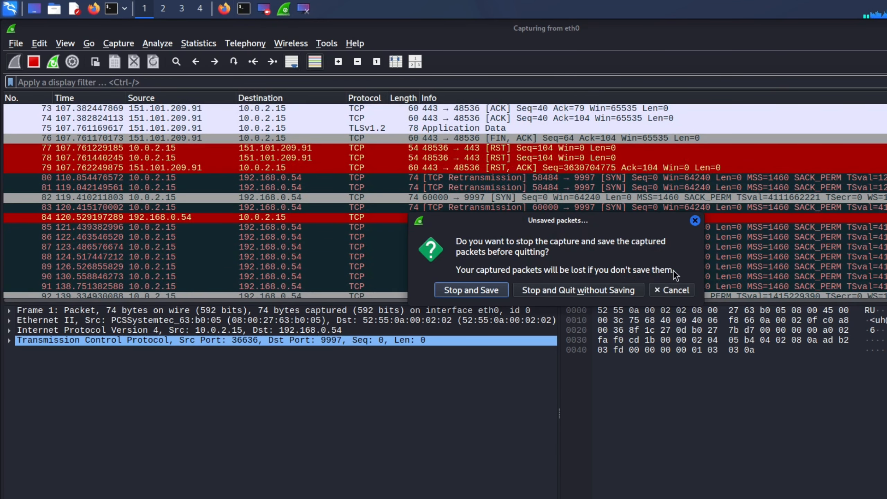
left_click(564, 288)
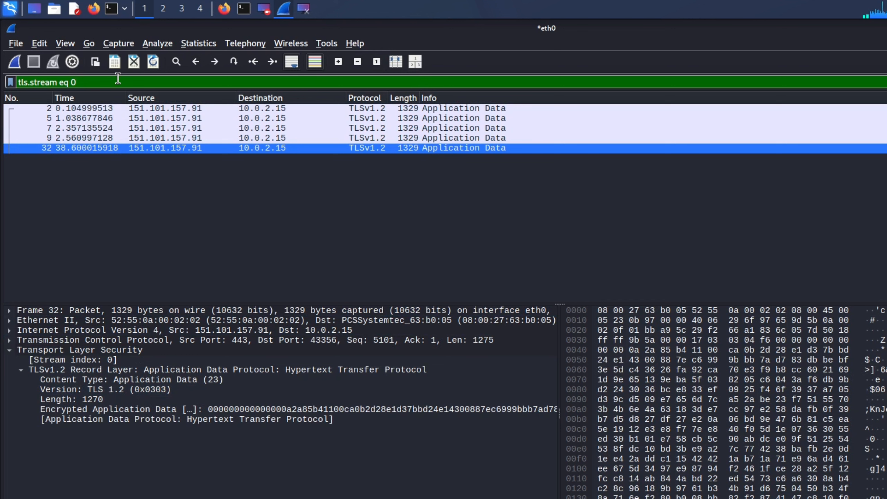
Step: Delete the "tls.stream eq 0" display filter text and quit the remaining eth0 capture window without saving
key("BackSpace")
key("BackSpace")
key("BackSpace")
key("BackSpace")
key("BackSpace")
key("BackSpace")
key("BackSpace")
key("BackSpace")
key("BackSpace")
key("BackSpace")
key("BackSpace")
key("BackSpace")
key("BackSpace")
key("BackSpace")
key("BackSpace")
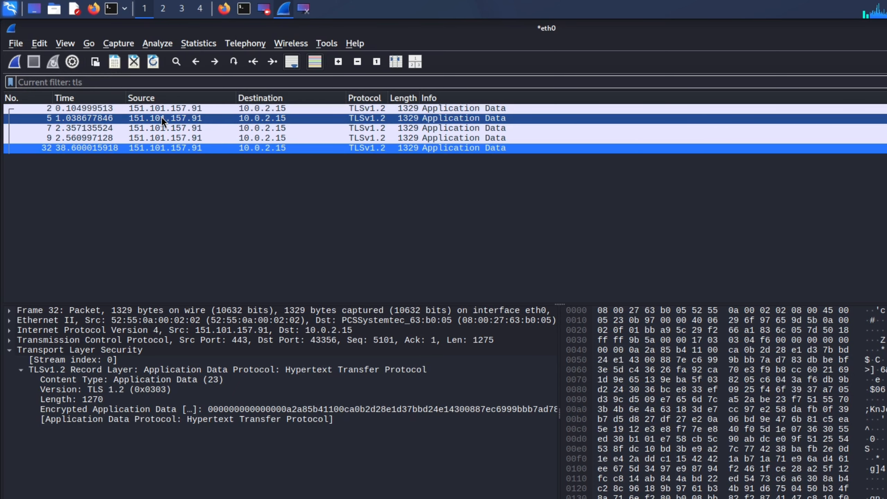
key("ctrl+q")
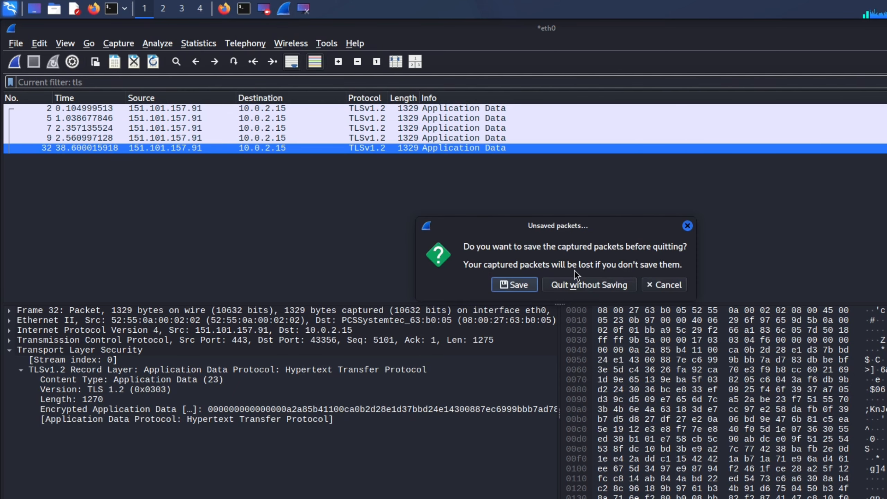
left_click(573, 282)
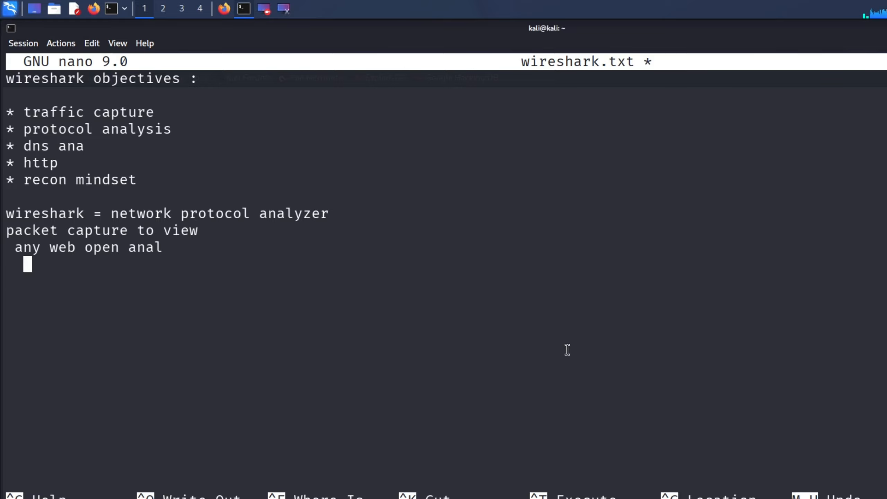
Step: Add the line "next video protocol hierarchy" at the end of wireshark.txt, separated from the notes by blank lines
key("Return")
key("Return")
type("next vid")
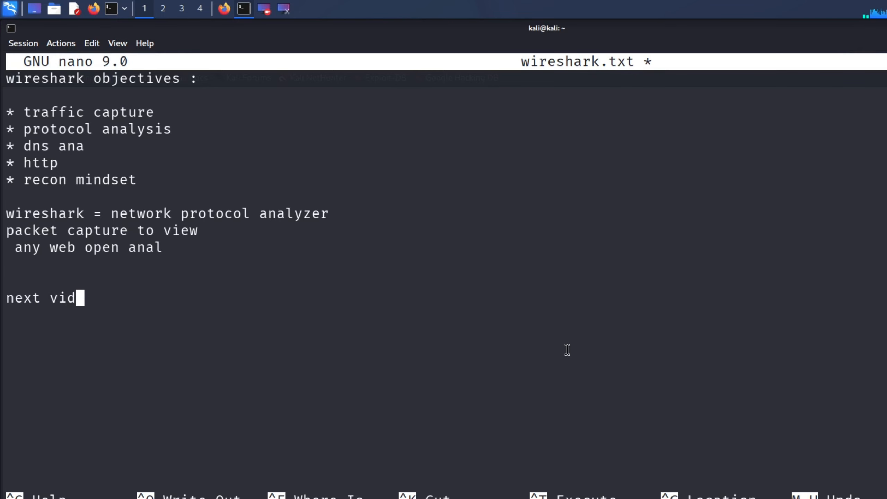
type("eo prot")
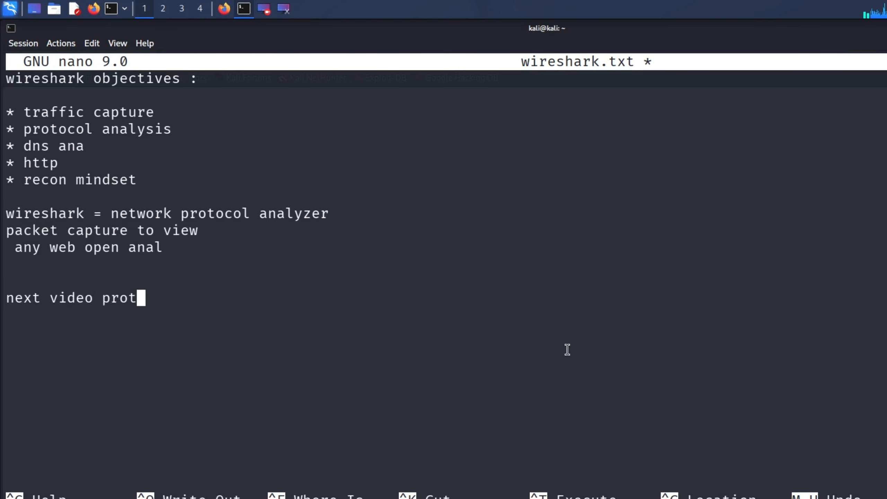
type("ocol hi")
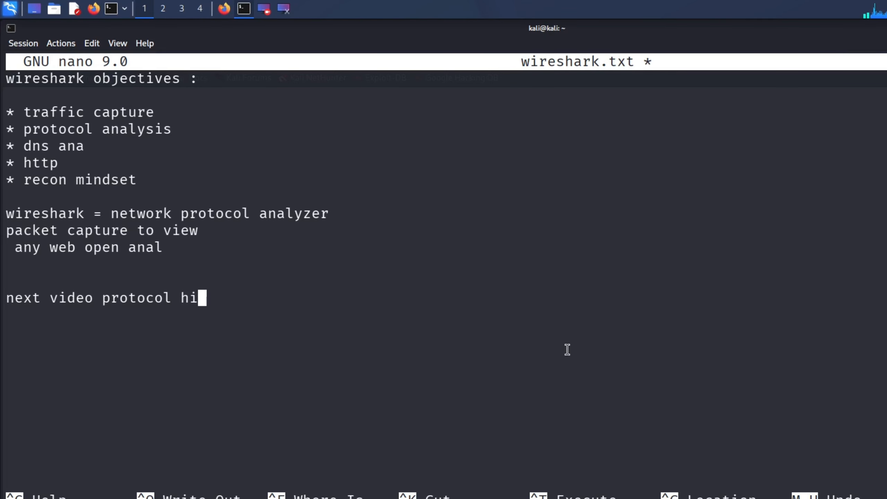
type("erarchy")
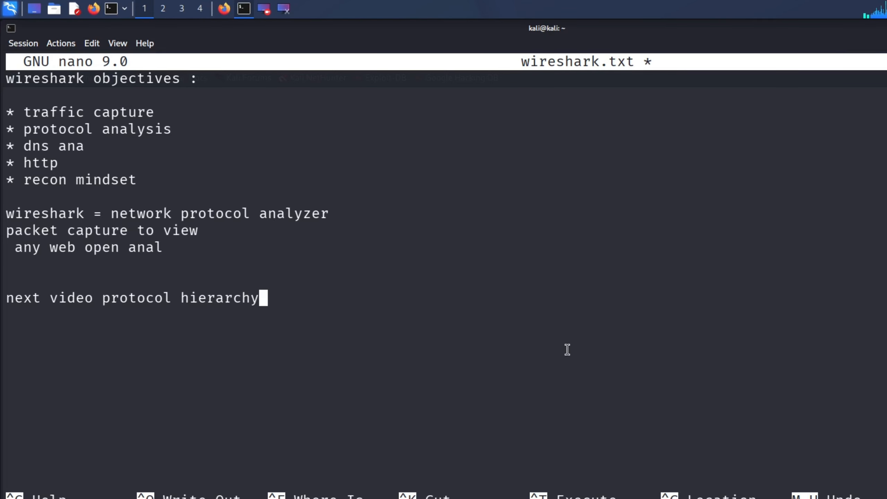
key("Return")
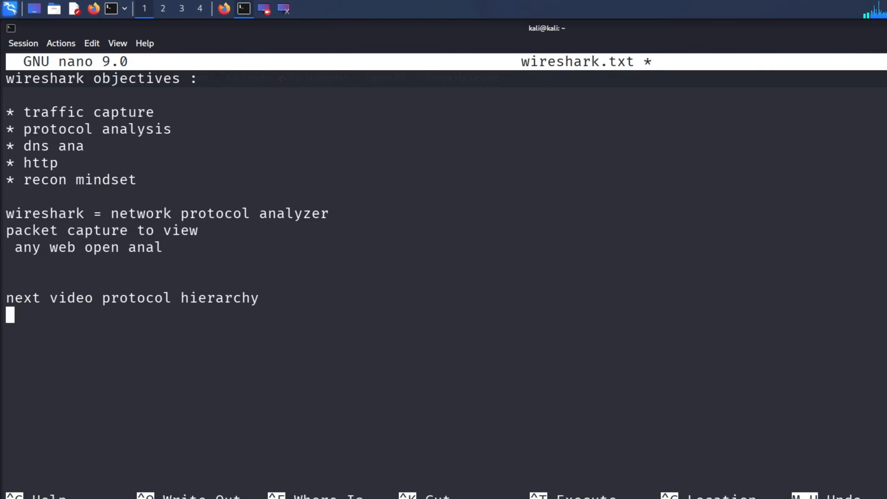
Step: Save wireshark.txt and exit nano, clearing the terminal and browser windows off the desktop
key("ctrl+s")
key("ctrl+x")
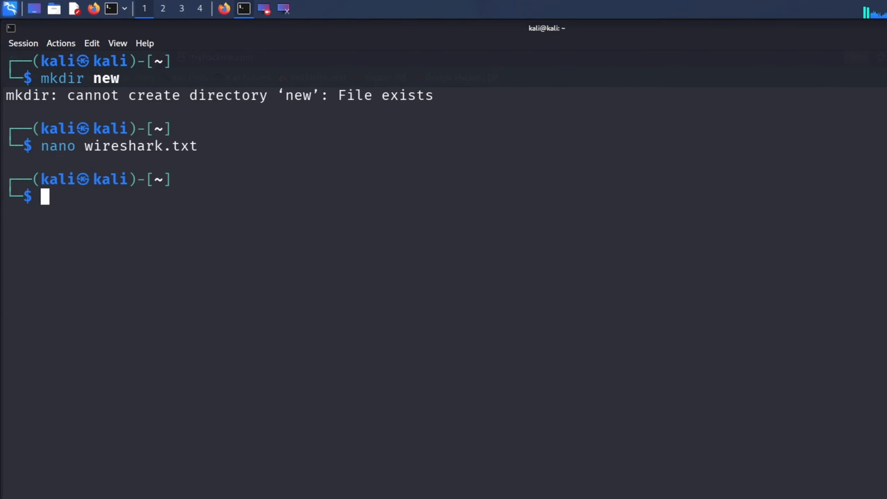
left_click(886, 28)
left_click(886, 32)
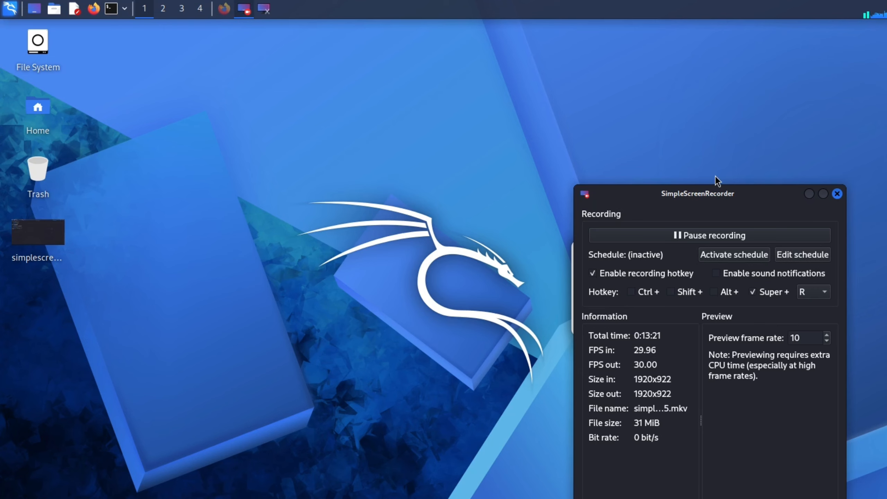